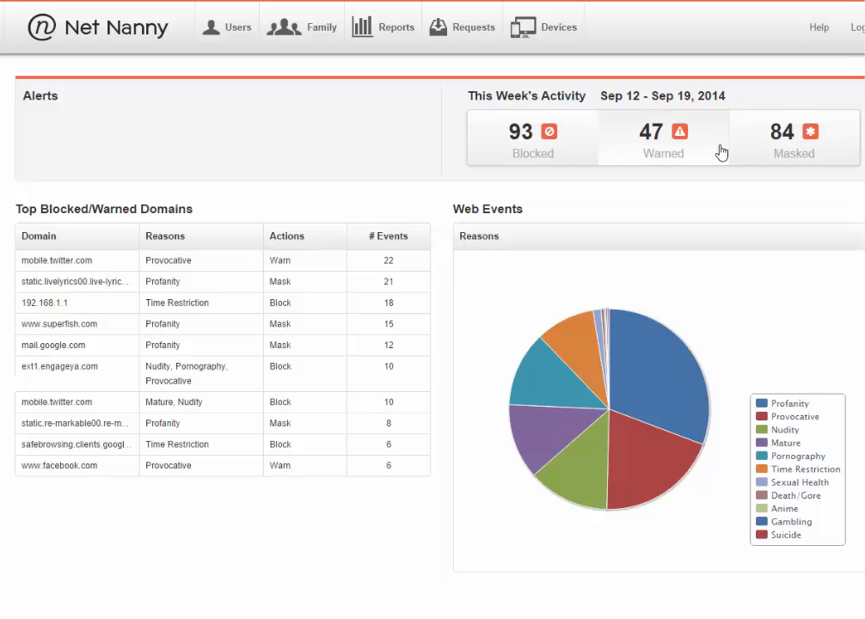
- Block the Amazon Music application in the Android application settings of the No games user
left_click(557, 40)
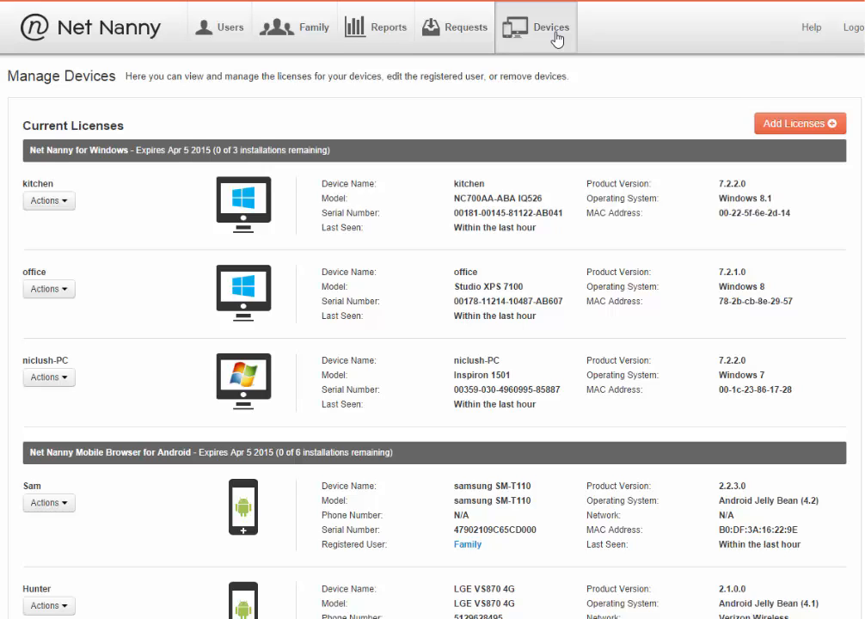
left_click(221, 32)
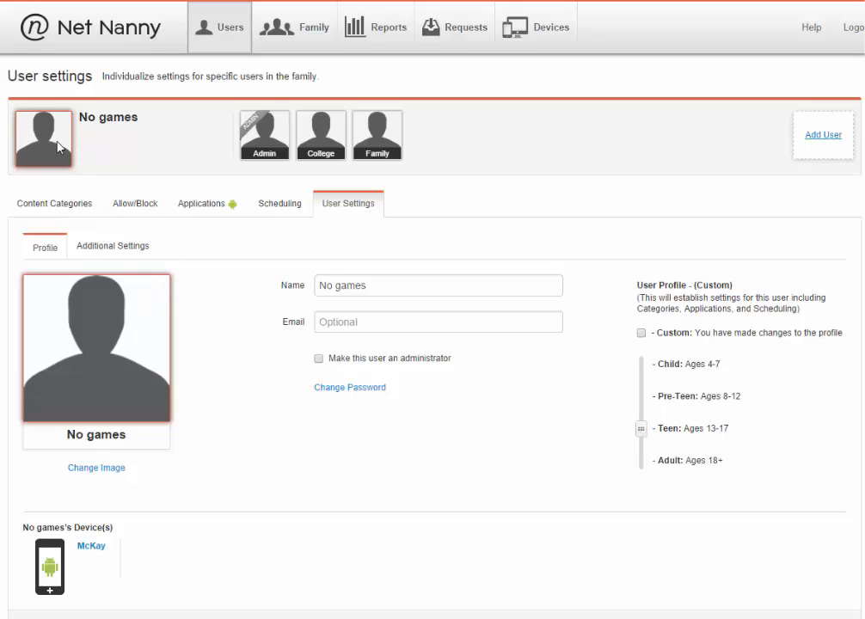
left_click(215, 210)
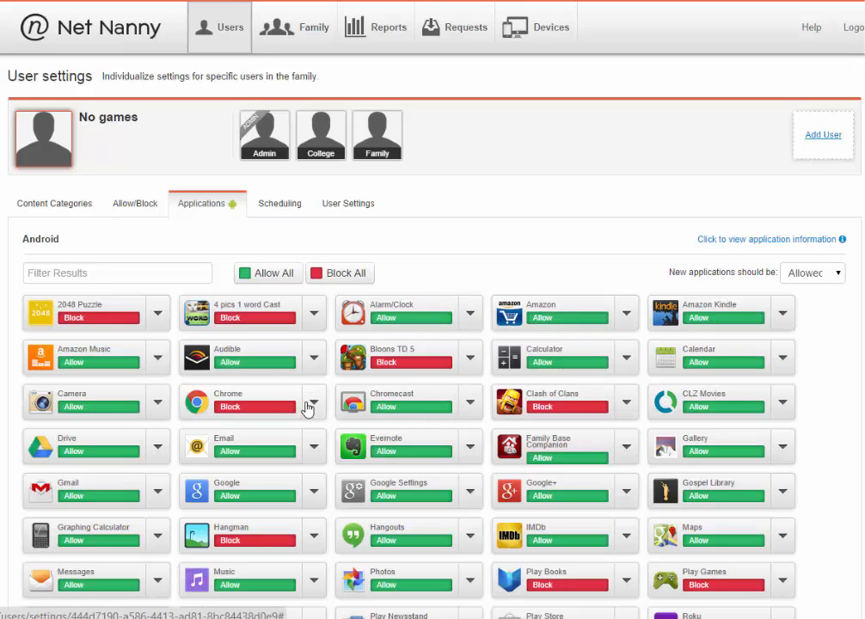
left_click(127, 369)
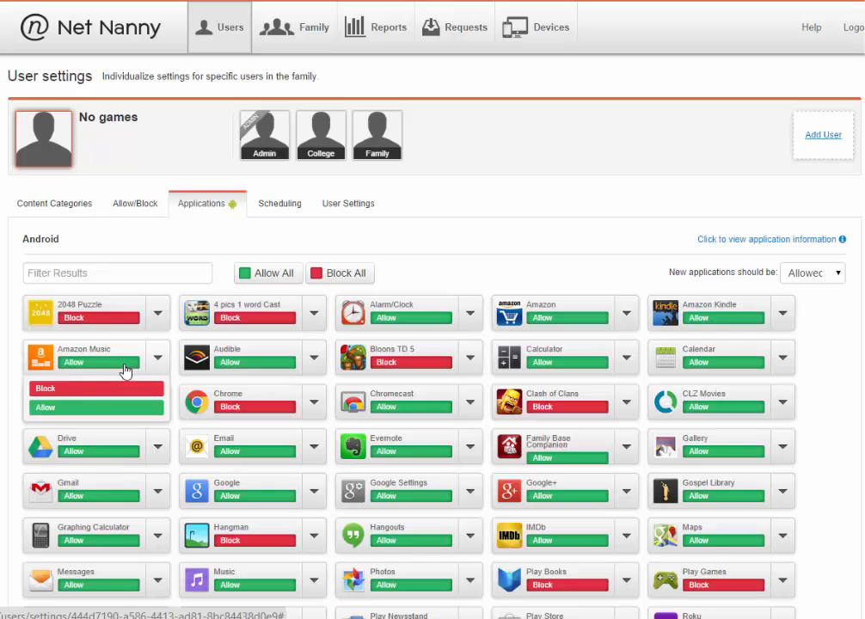
left_click(78, 390)
- Review which Android applications are allowed or blocked for the No games user
scroll(382, 380, "down", 1)
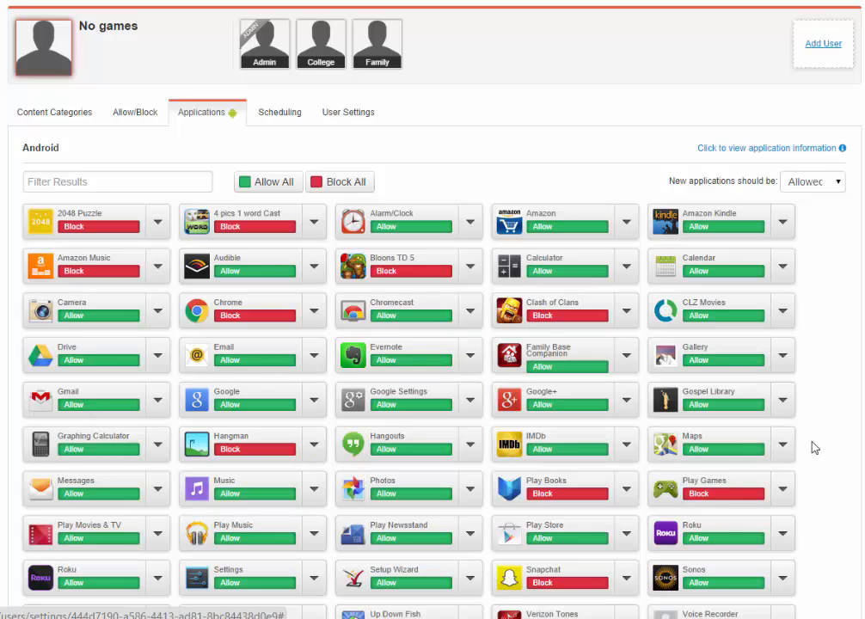
scroll(318, 475, "down", 1)
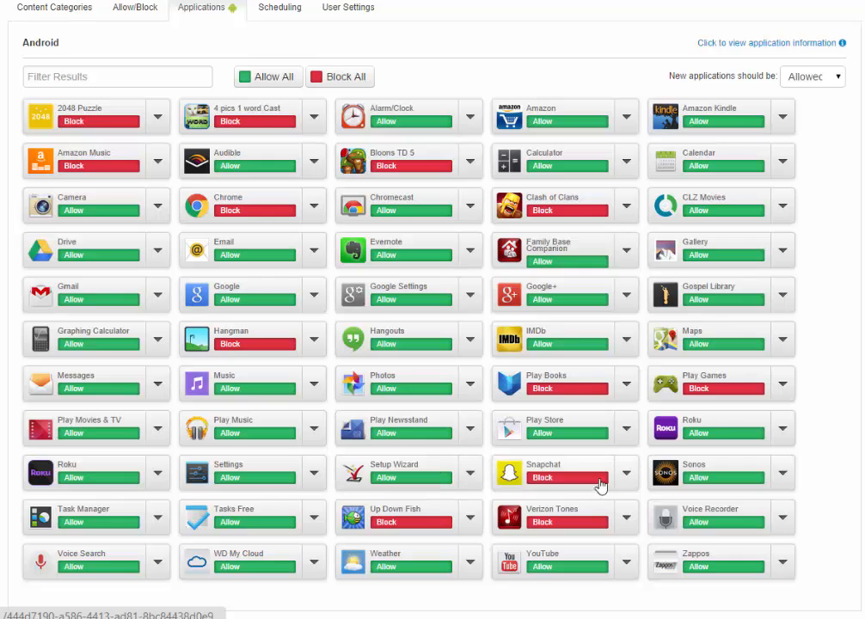
scroll(453, 483, "up", 2)
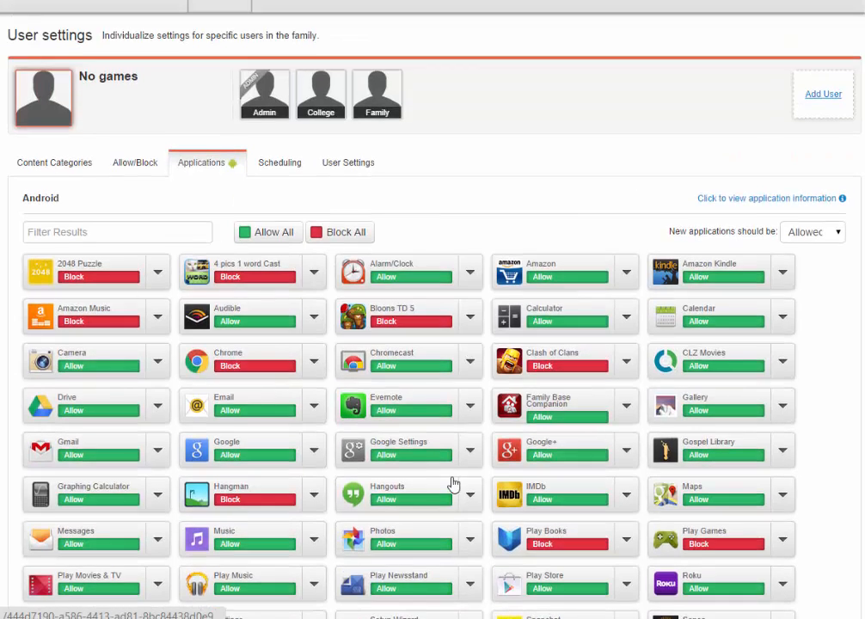
scroll(453, 483, "down", 2)
scroll(387, 384, "up", 2)
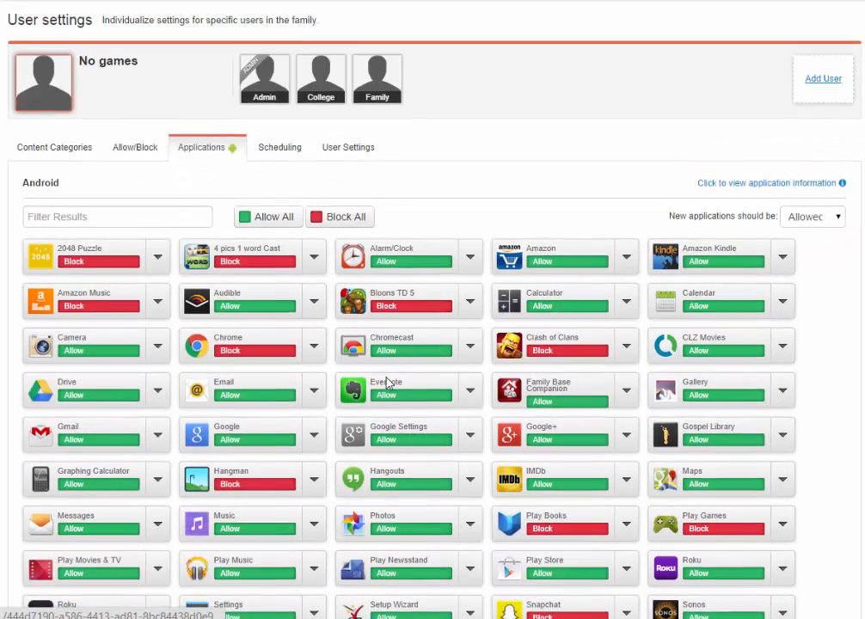
scroll(387, 385, "up", 1)
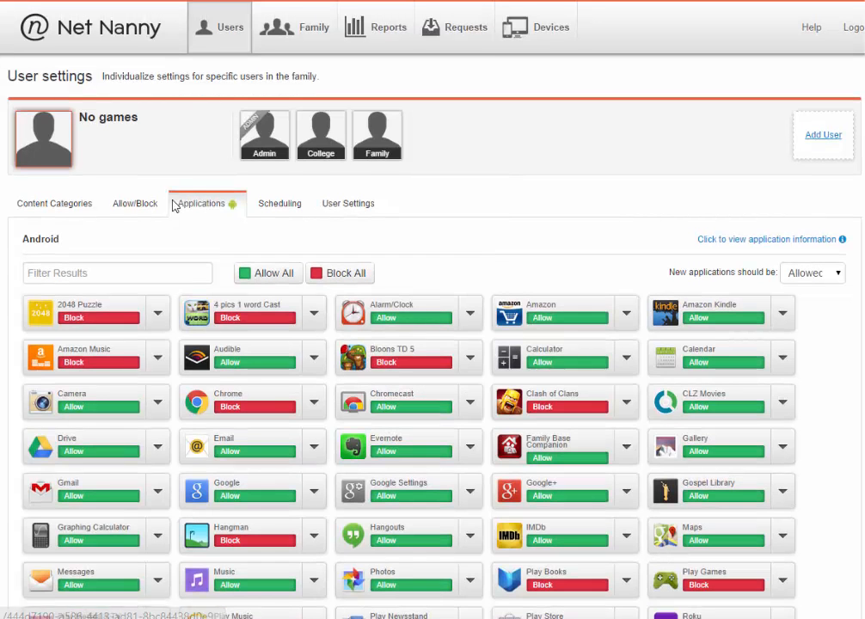
- Review the No games user's allowed and blocked websites, content categories and internet time restrictions
left_click(142, 204)
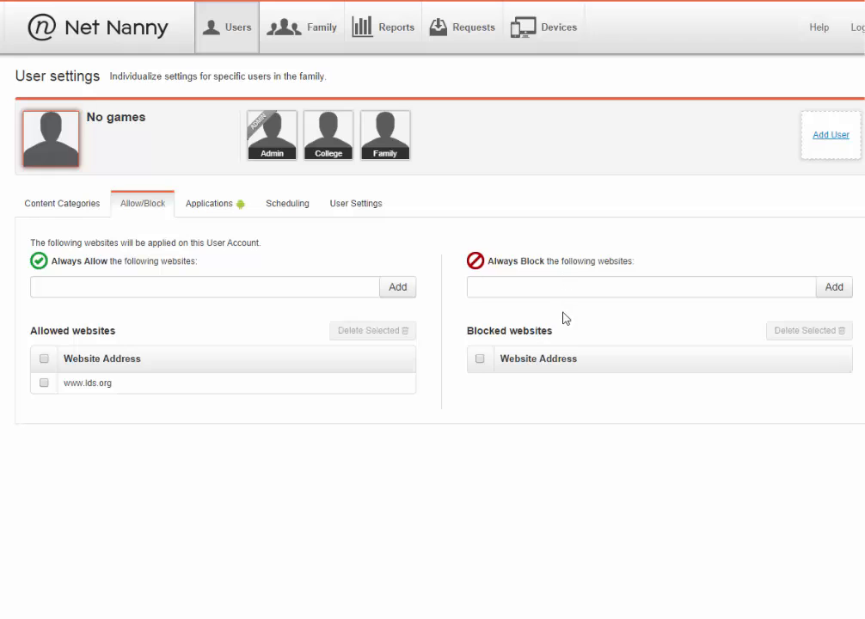
left_click(38, 210)
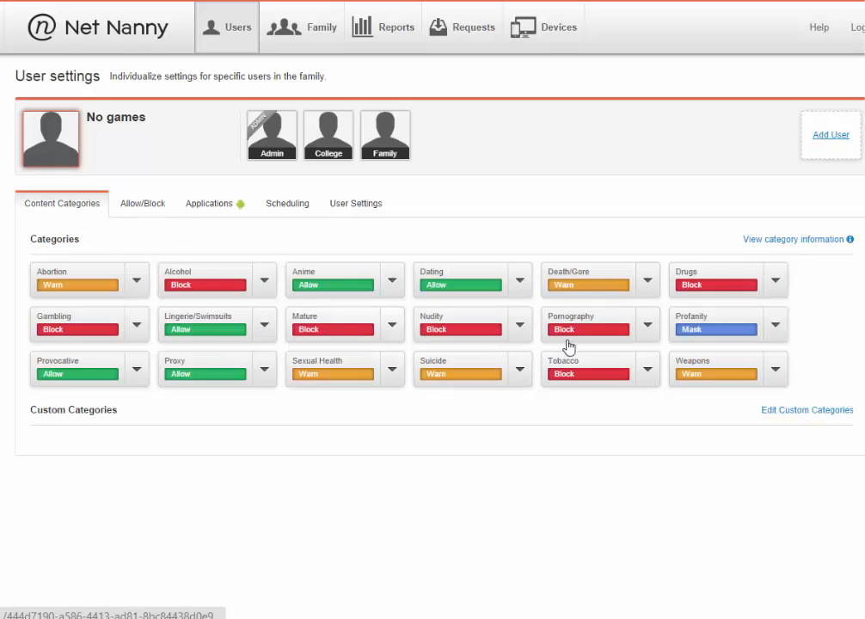
left_click(273, 205)
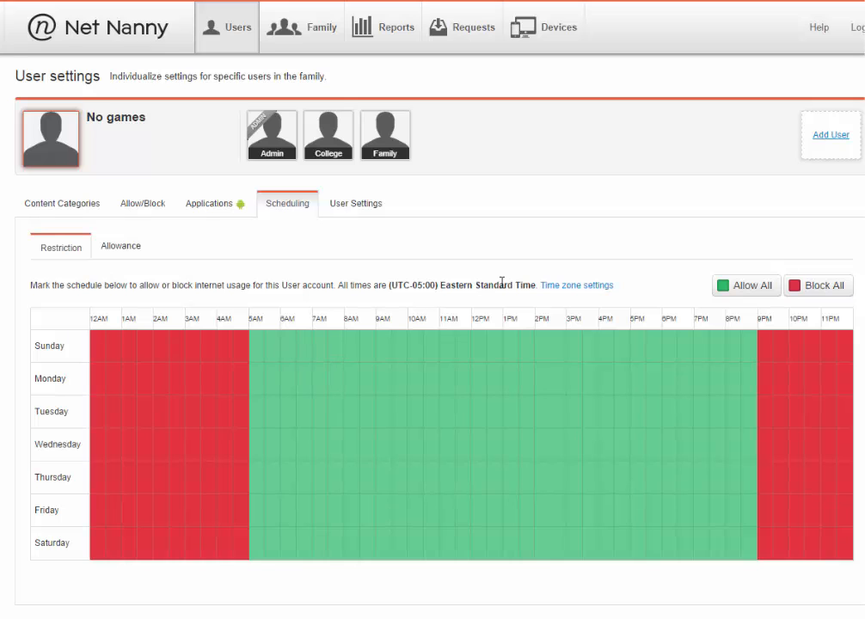
- Examine the licensed Windows and Android devices and the registered user assigned to each Android device
left_click(553, 31)
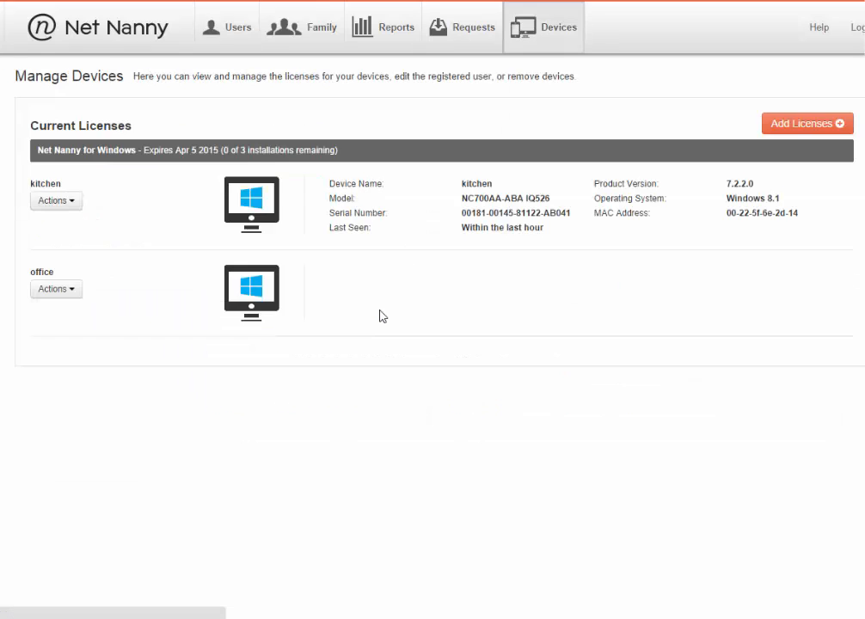
scroll(405, 343, "down", 4)
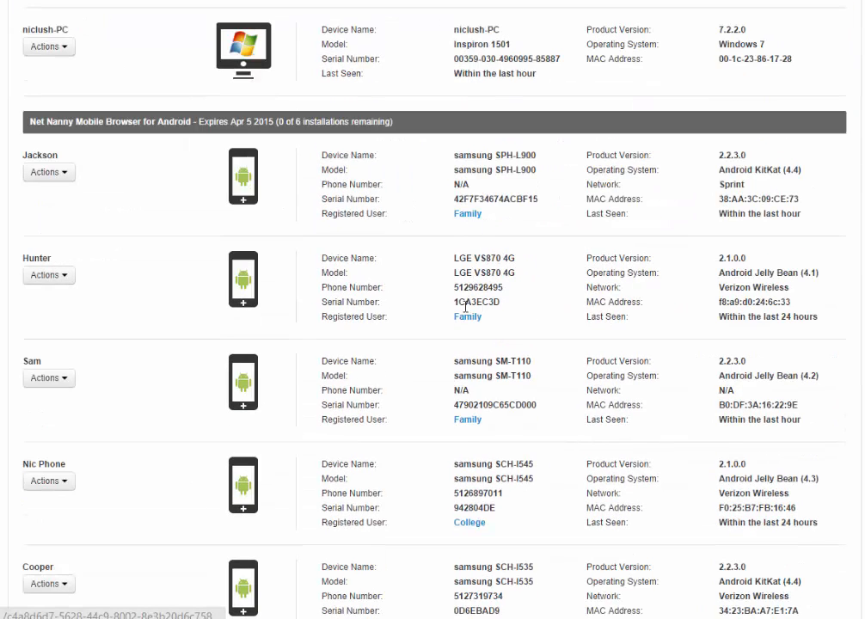
scroll(465, 323, "down", 2)
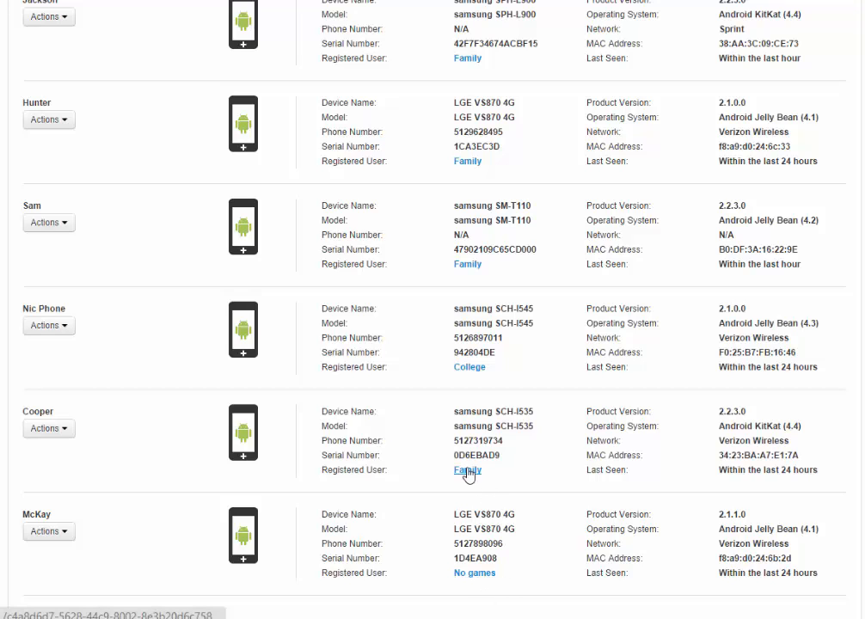
scroll(469, 343, "up", 3)
scroll(468, 343, "up", 1)
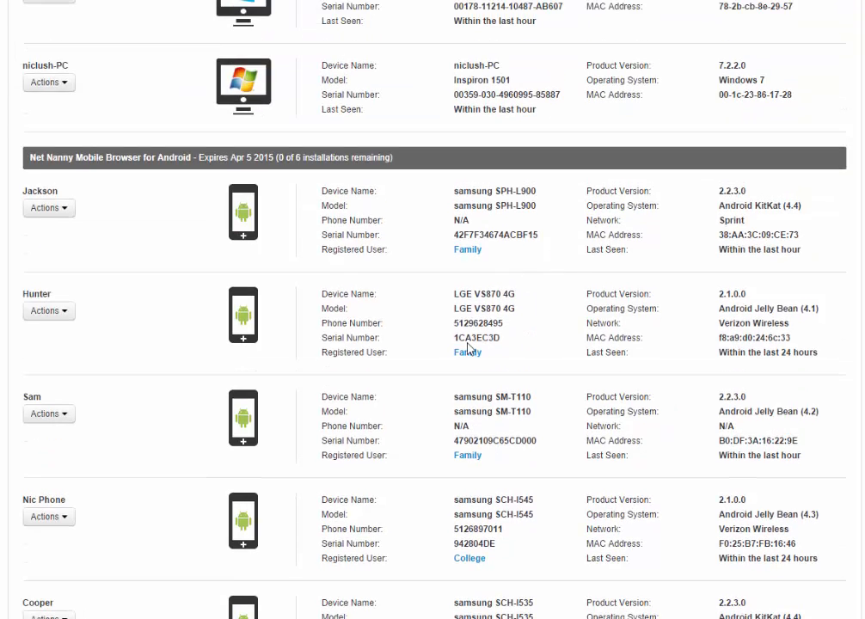
scroll(469, 348, "down", 4)
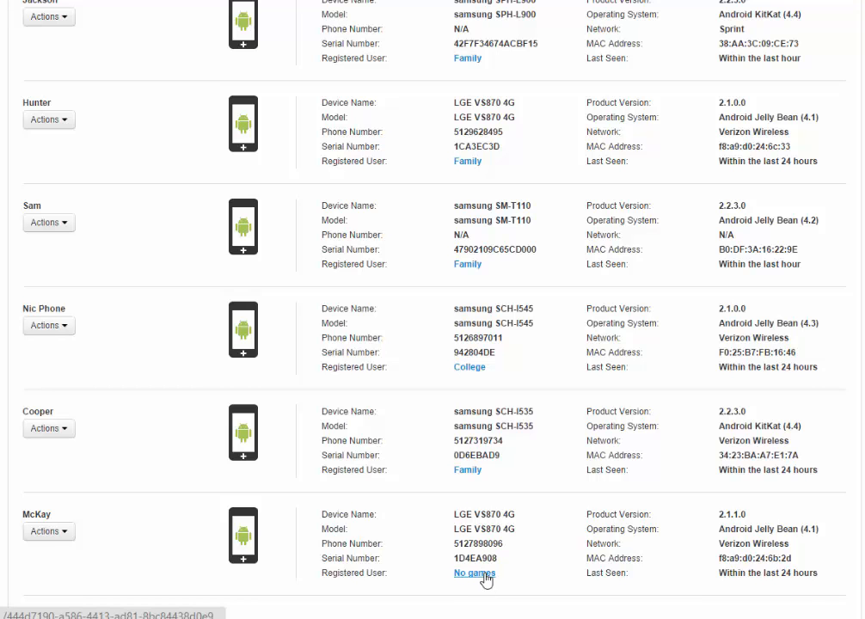
scroll(485, 579, "up", 5)
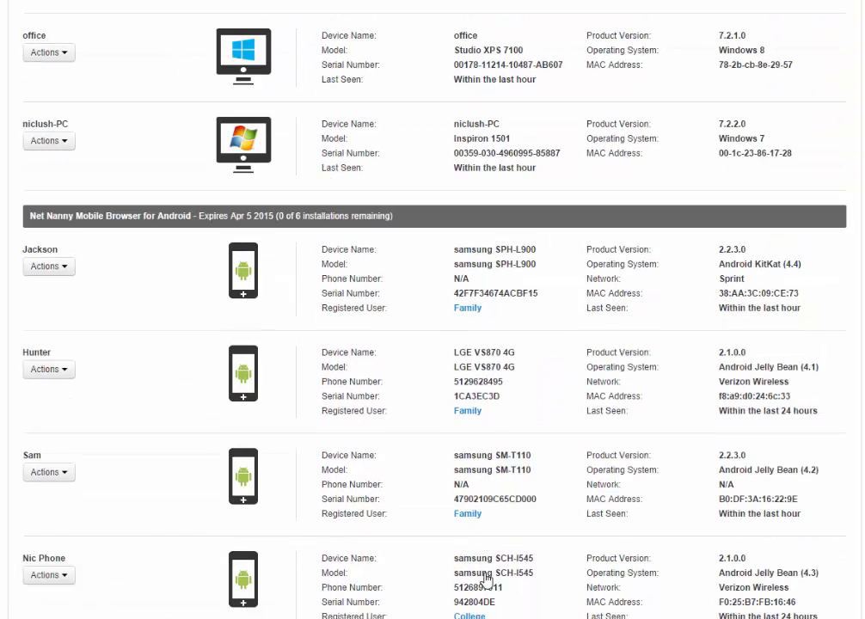
scroll(487, 581, "up", 5)
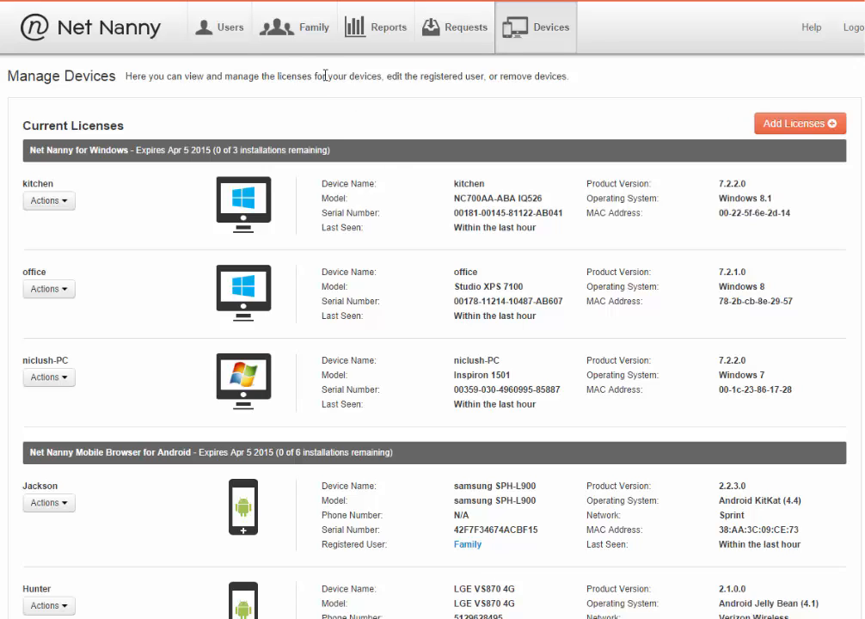
- Review the Family user's internet time restrictions, content categories and allowed and blocked websites
left_click(241, 36)
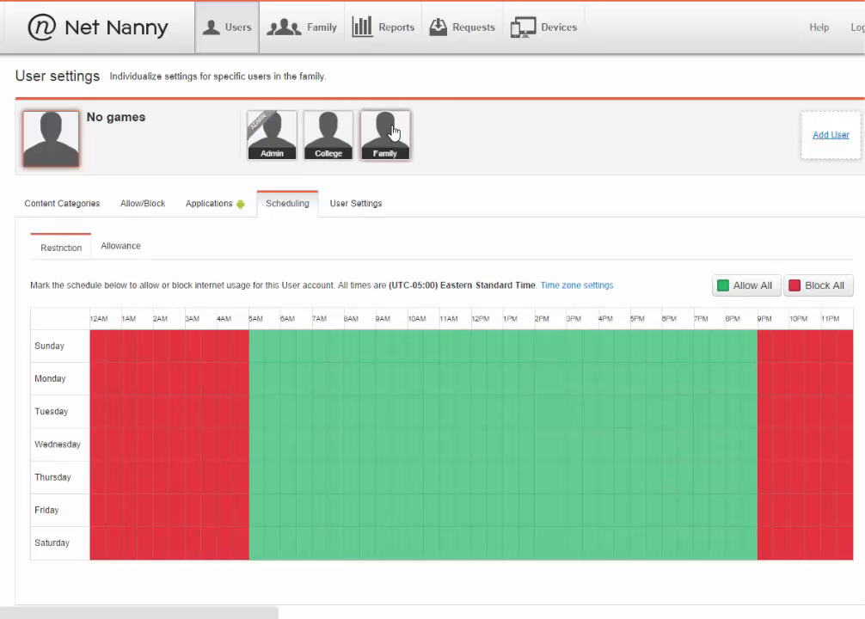
left_click(393, 131)
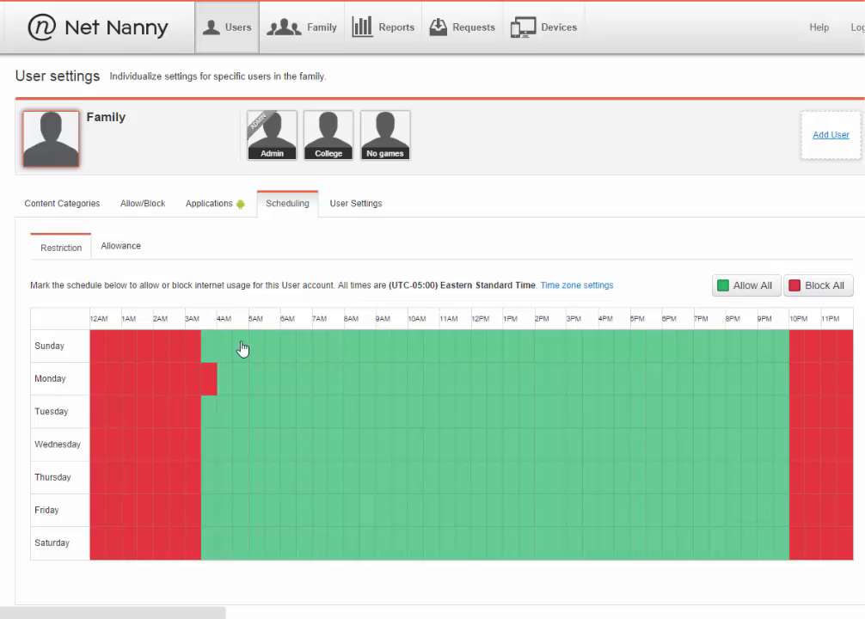
left_click(66, 205)
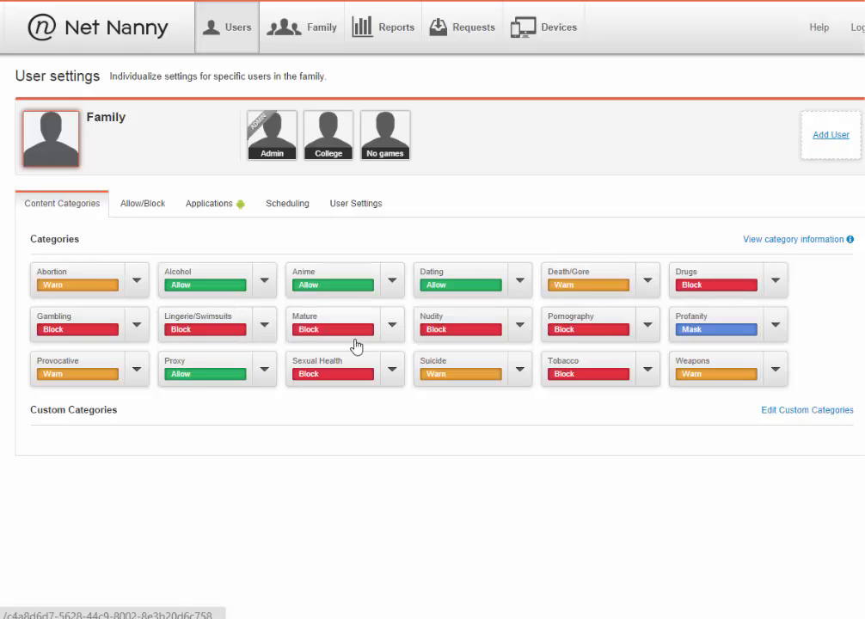
left_click(154, 208)
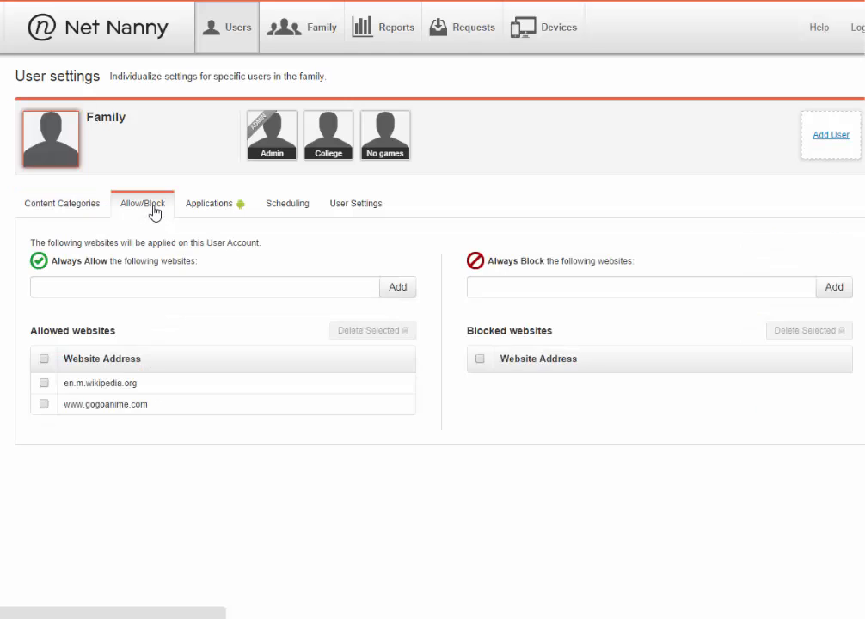
left_click(87, 212)
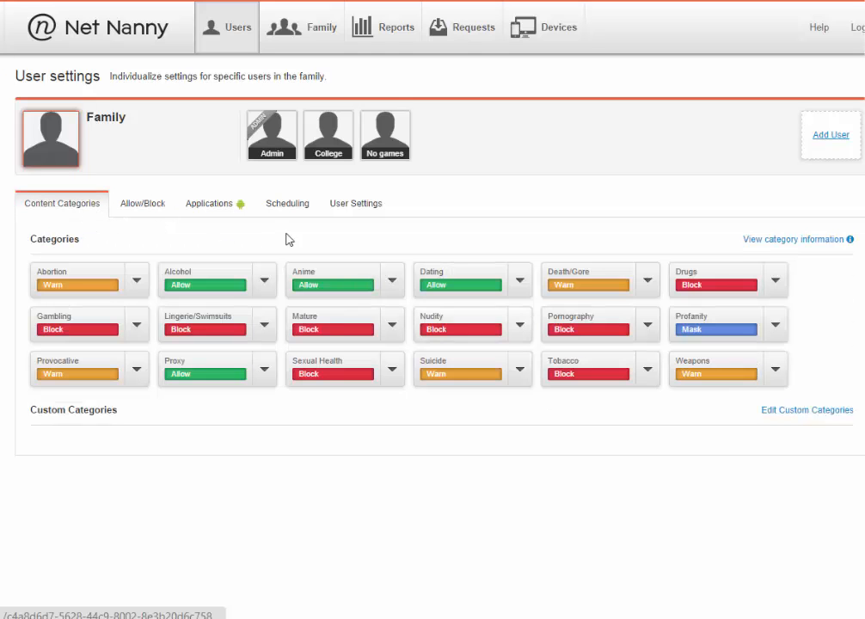
left_click(155, 210)
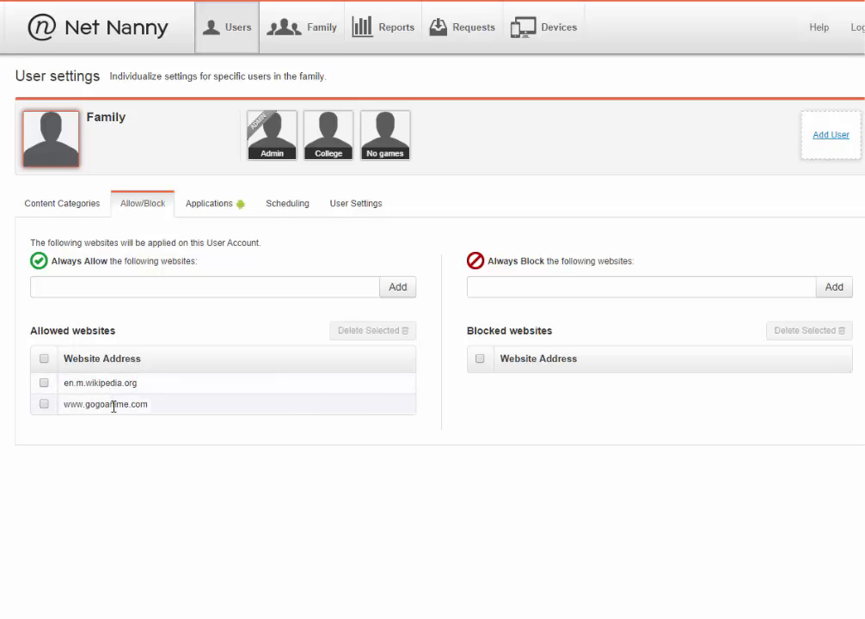
- Block the Dolphin Browser application in the Family user's Android application settings
left_click(200, 207)
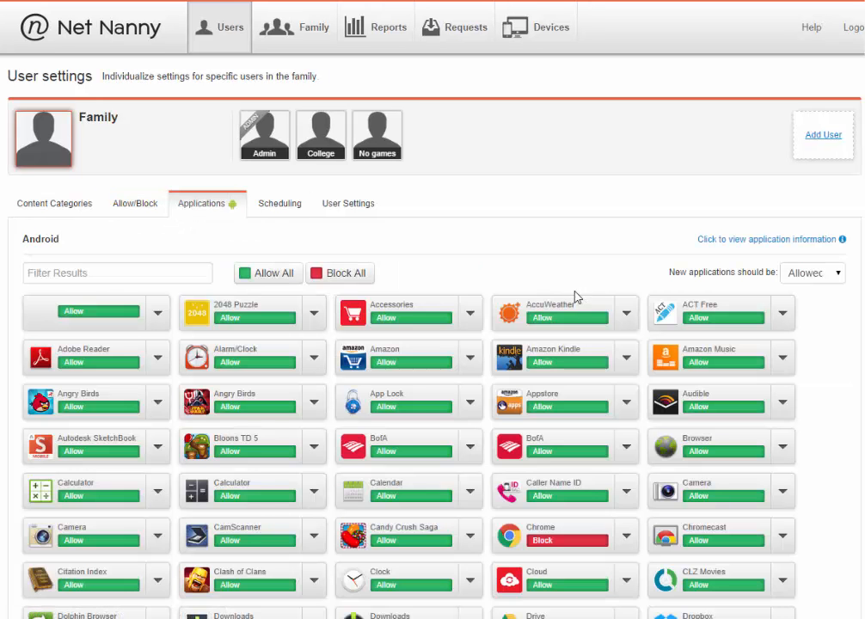
scroll(456, 353, "down", 1)
scroll(455, 353, "down", 3)
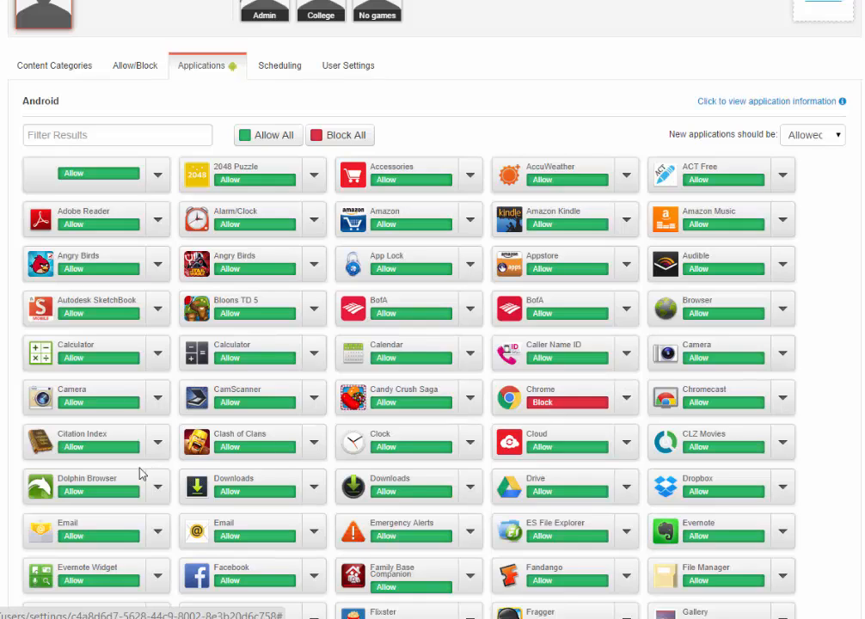
left_click(121, 499)
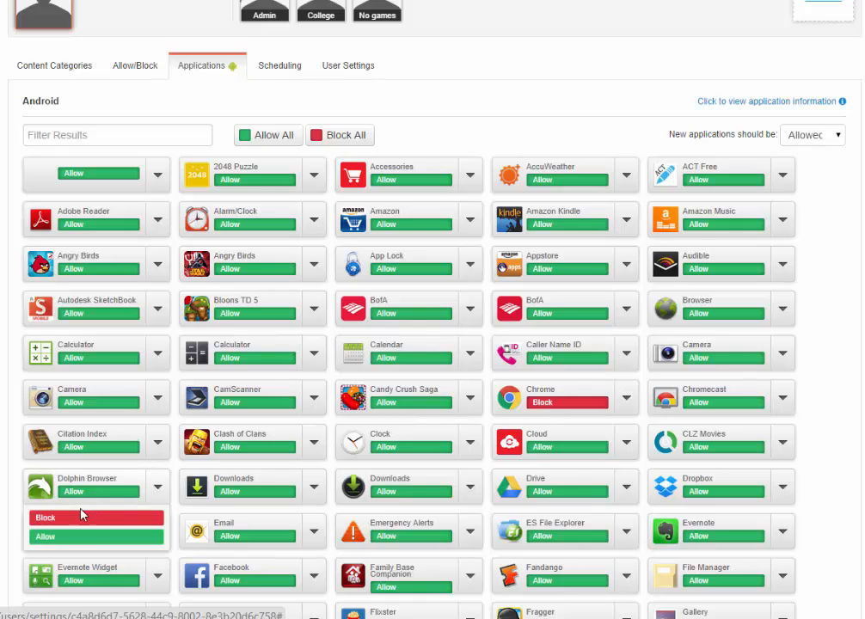
left_click(79, 518)
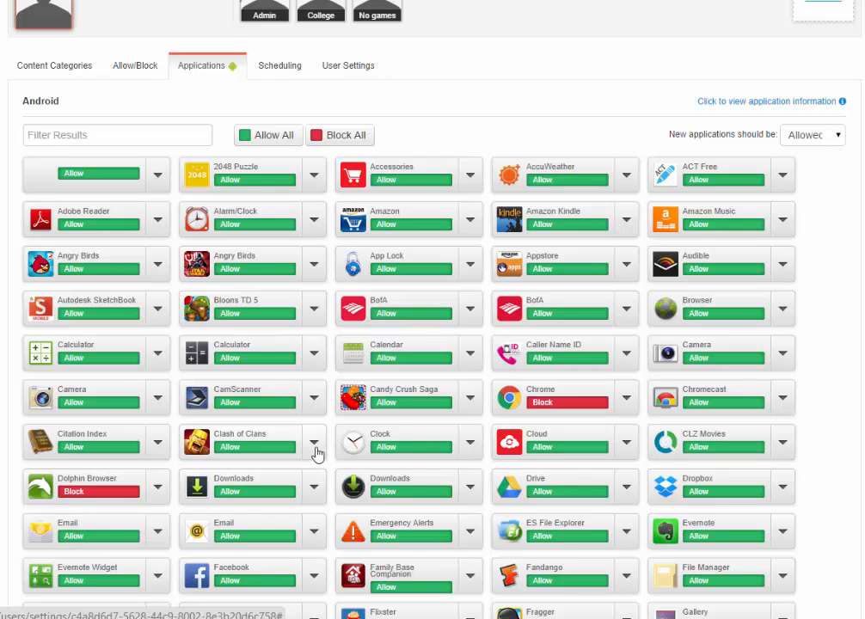
- Look through the Family user's complete list of Android applications and their allow or block settings
scroll(567, 381, "down", 2)
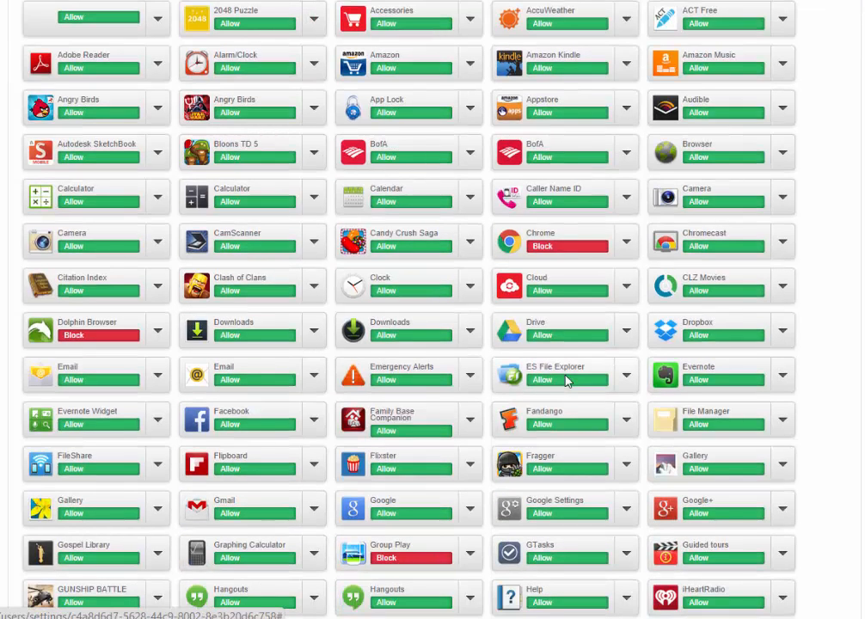
scroll(566, 381, "up", 4)
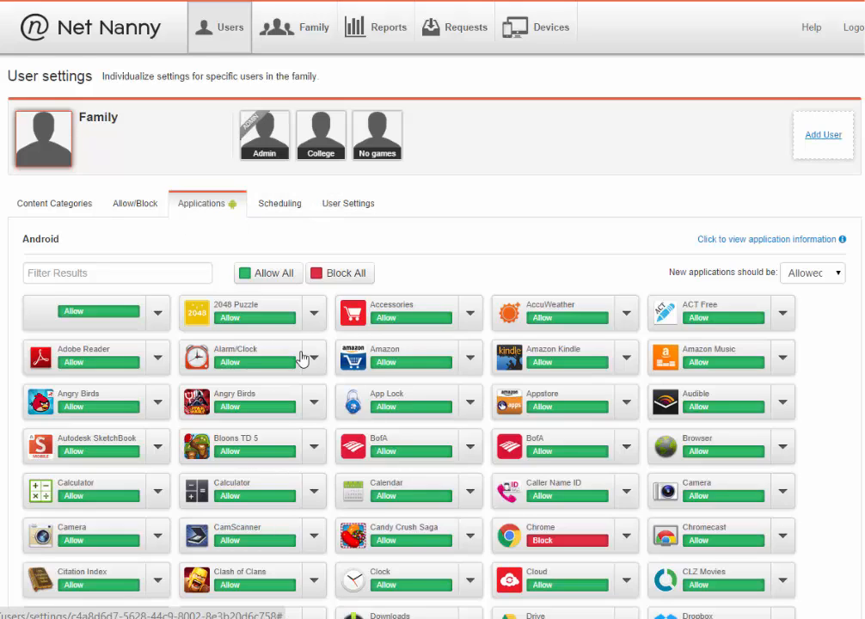
scroll(303, 361, "down", 5)
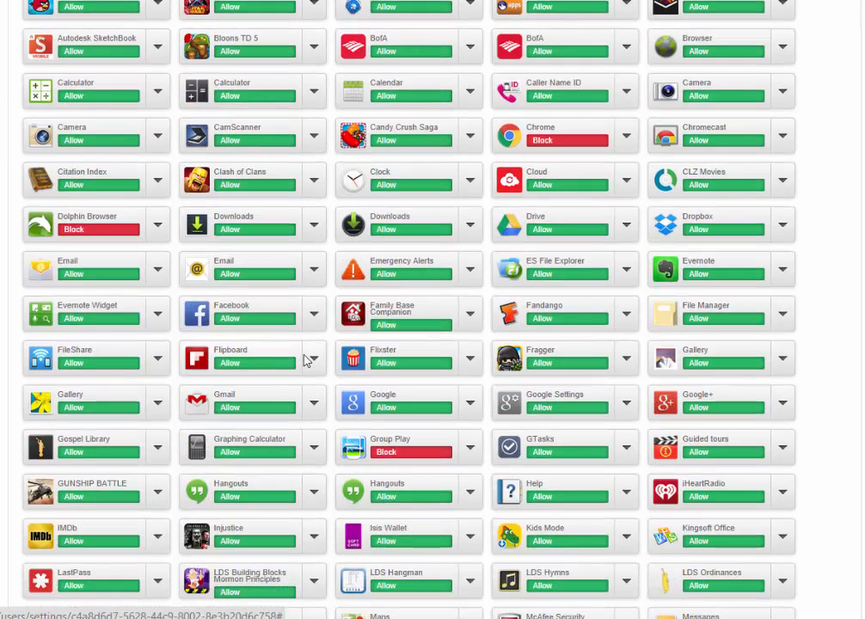
scroll(337, 359, "down", 3)
scroll(337, 359, "down", 3)
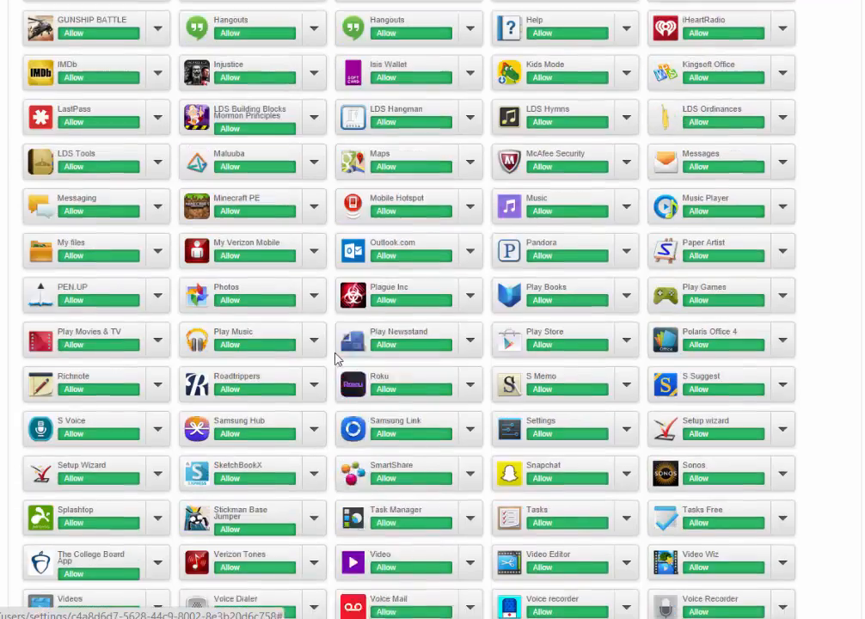
scroll(337, 359, "down", 2)
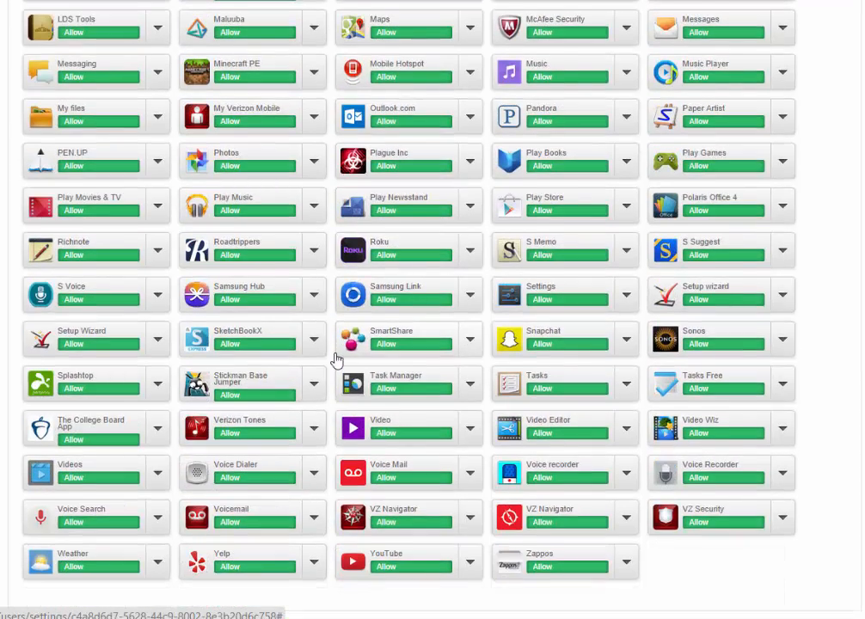
scroll(337, 360, "up", 1)
scroll(337, 359, "up", 12)
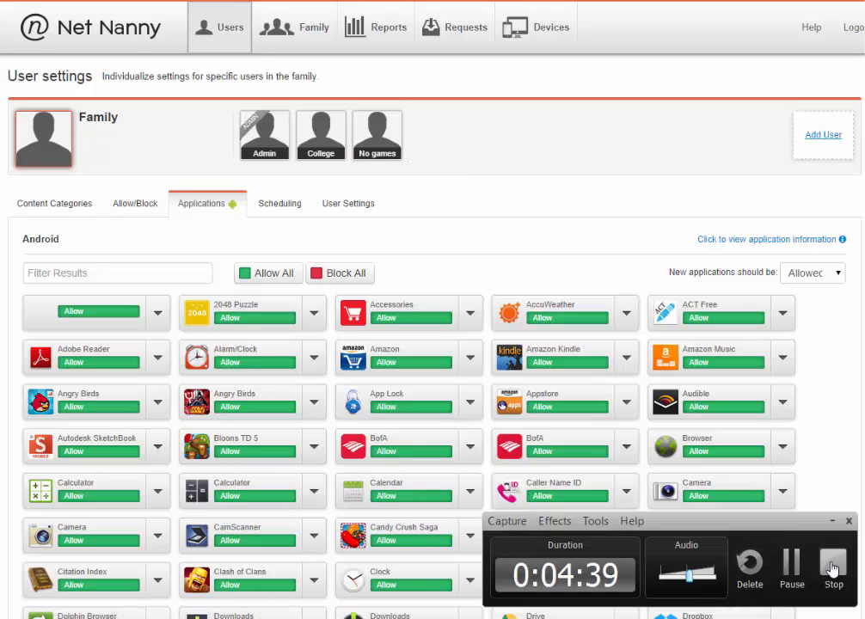
left_click(832, 560)
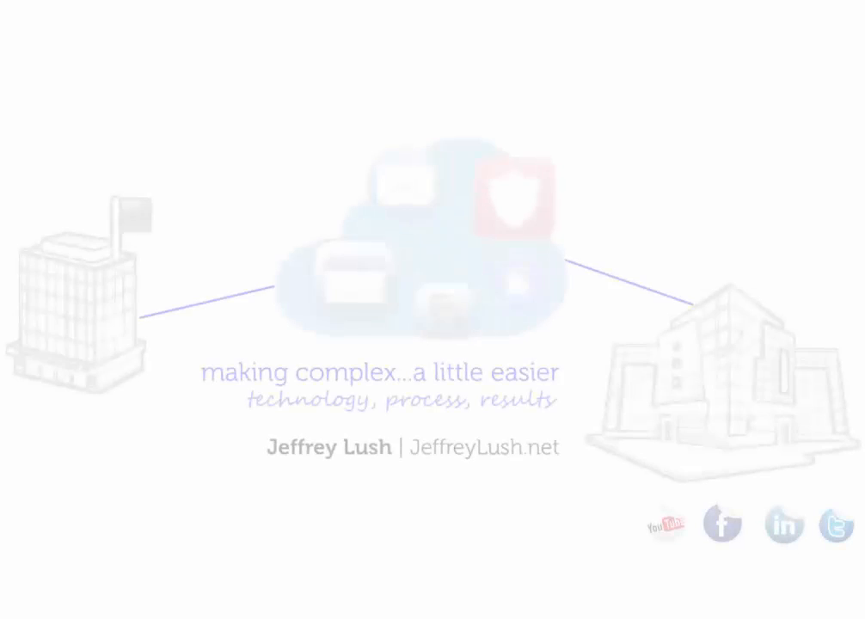